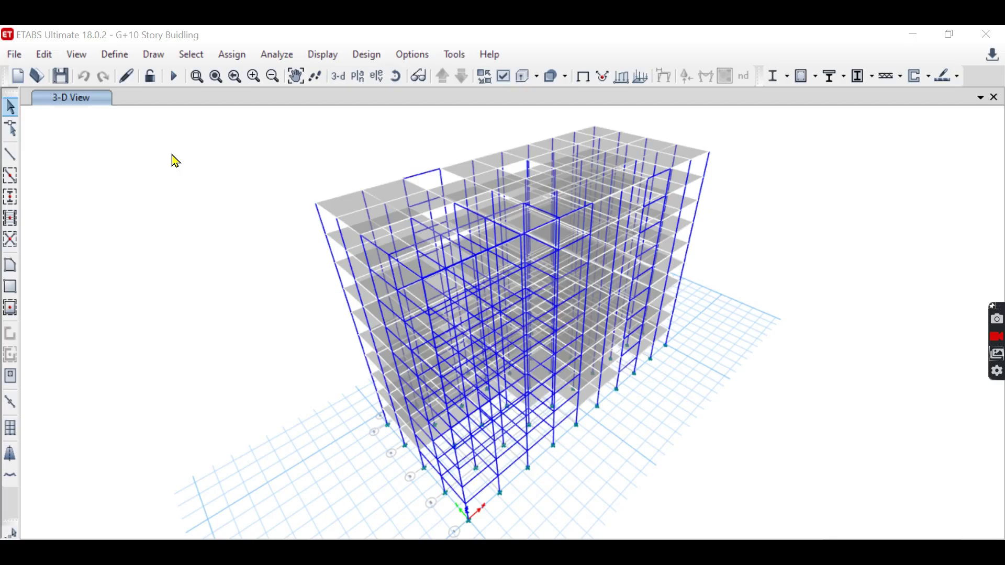
# Add a new mass source named MassSource.
pyautogui.click(128, 55)
pyautogui.click(129, 56)
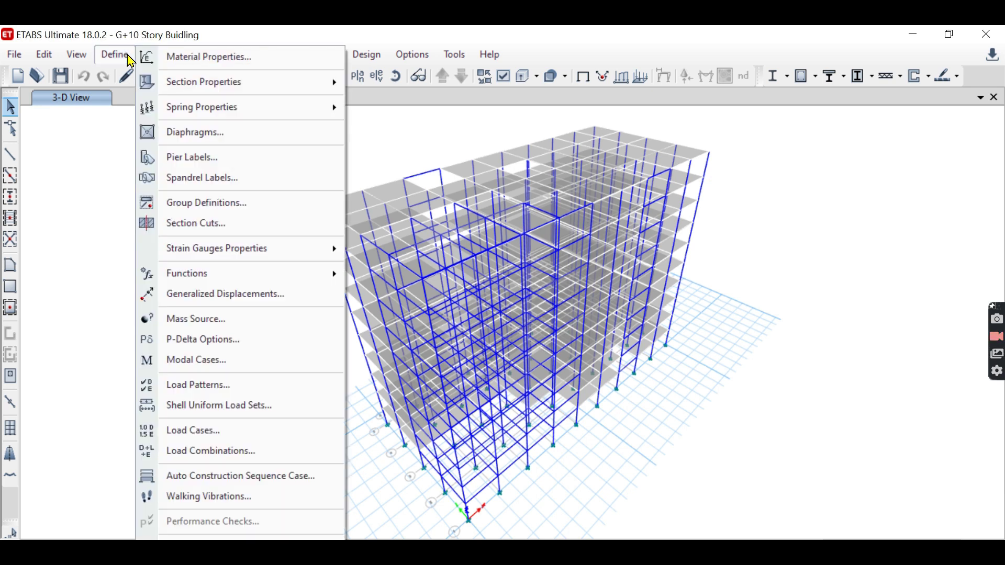
pyautogui.click(228, 321)
pyautogui.click(547, 226)
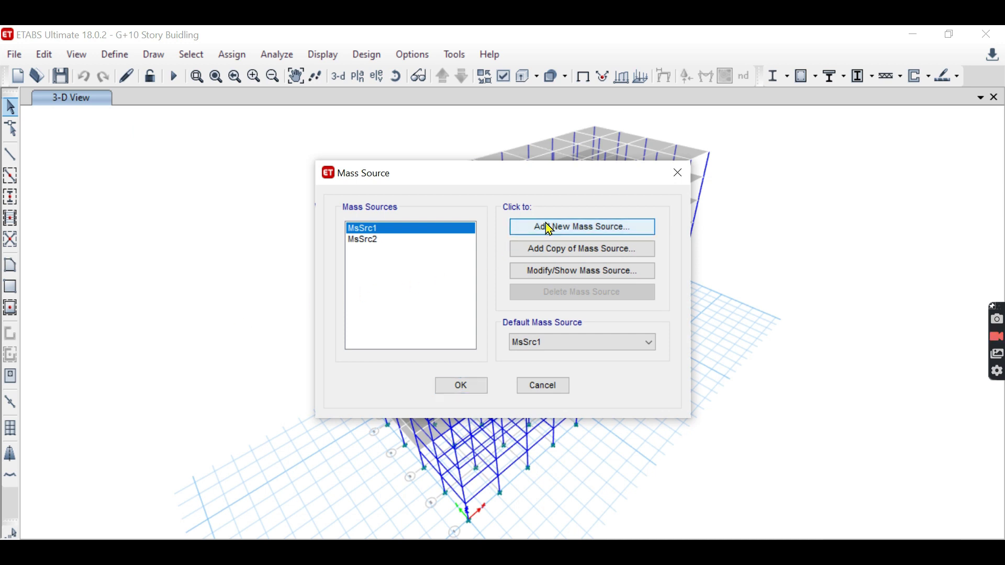
pyautogui.moveTo(375, 191); pyautogui.dragTo(285, 179)
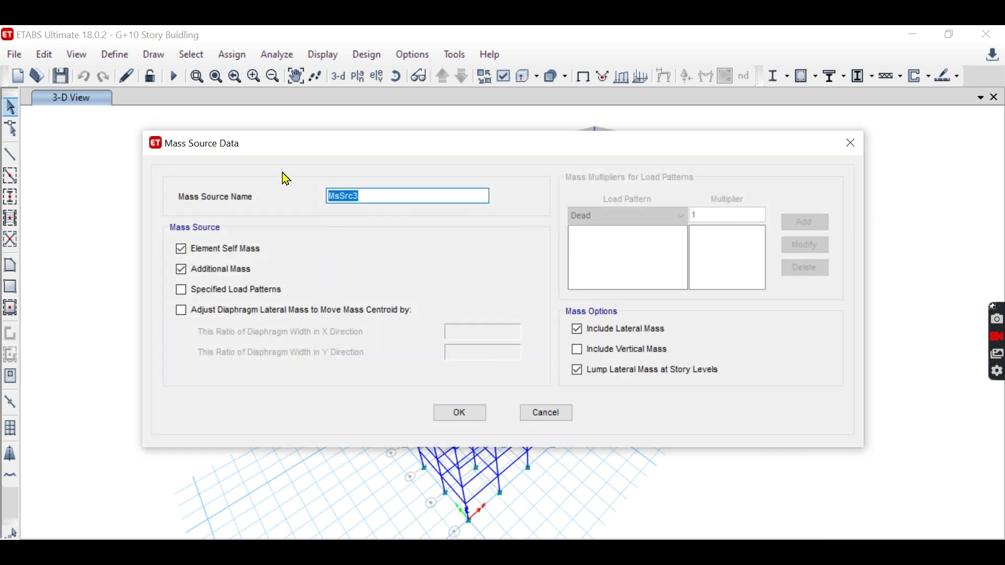
pyautogui.write('MassSource')
pyautogui.press('BackSpace')
pyautogui.write('e')
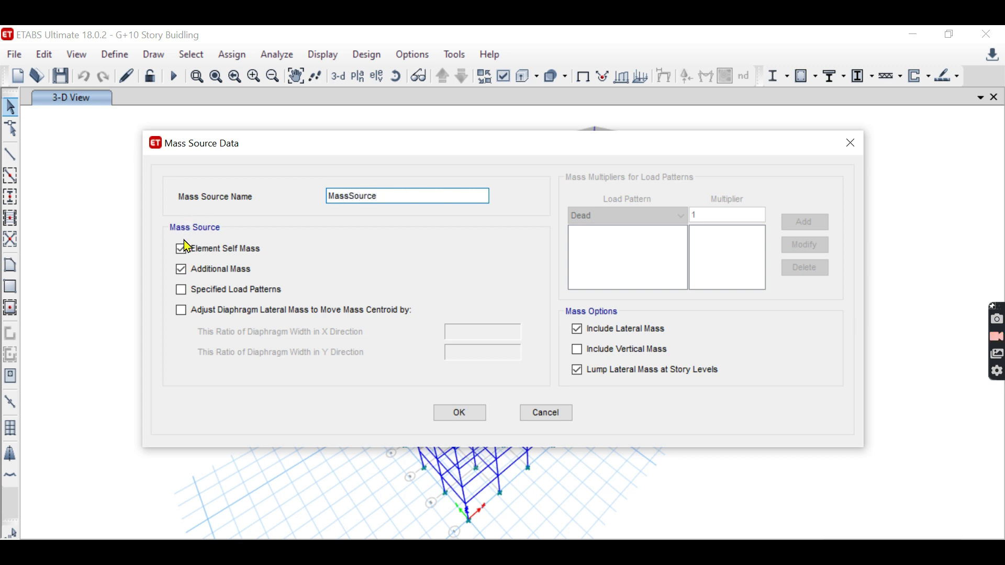
# Turn off Element Self Mass and take mass from Specified Load Patterns.
pyautogui.click(184, 252)
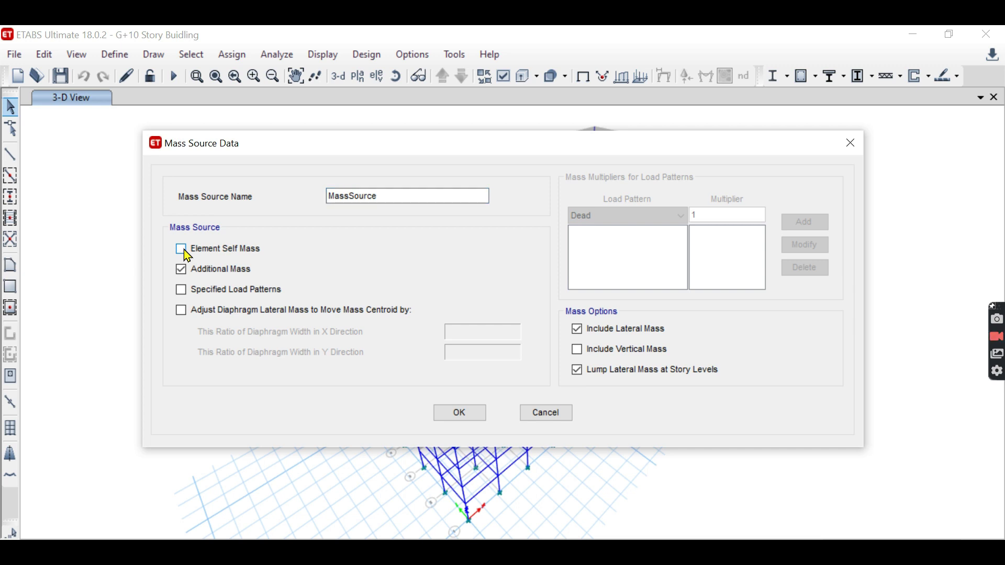
pyautogui.click(182, 291)
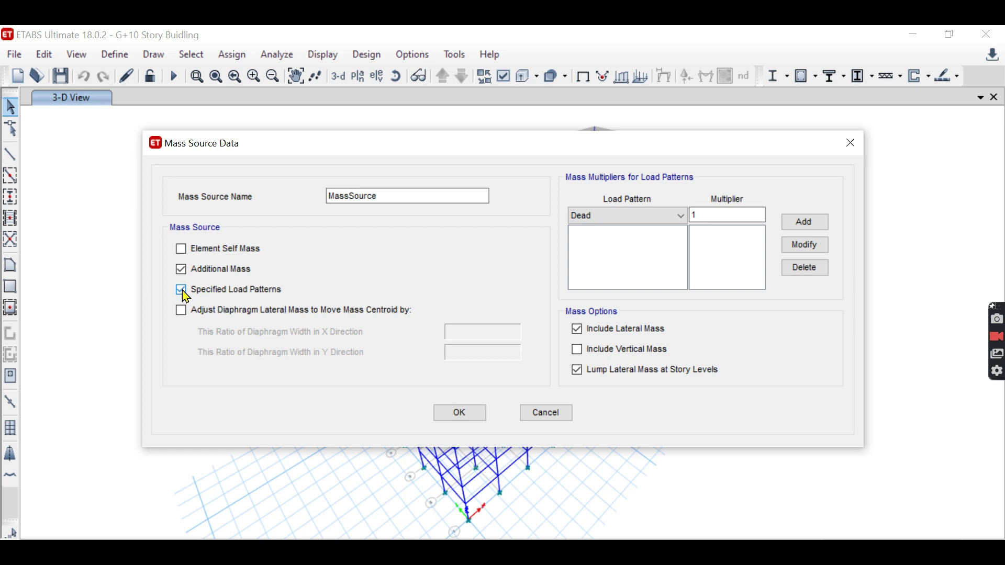
pyautogui.click(182, 251)
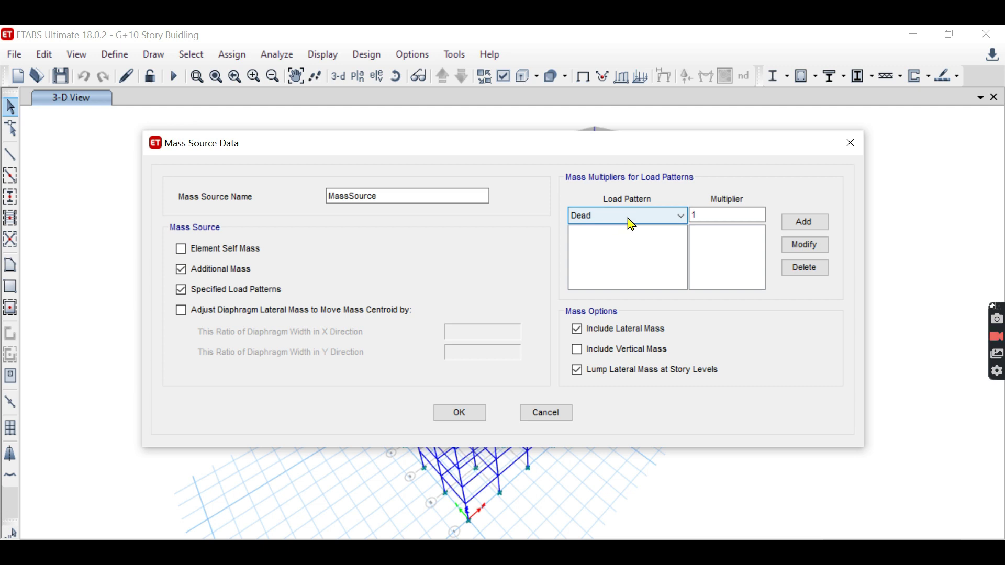
# Add Dead, Floor Finish, Wall Load and Partition Wall Load with multiplier 1.
pyautogui.click(797, 222)
pyautogui.click(672, 217)
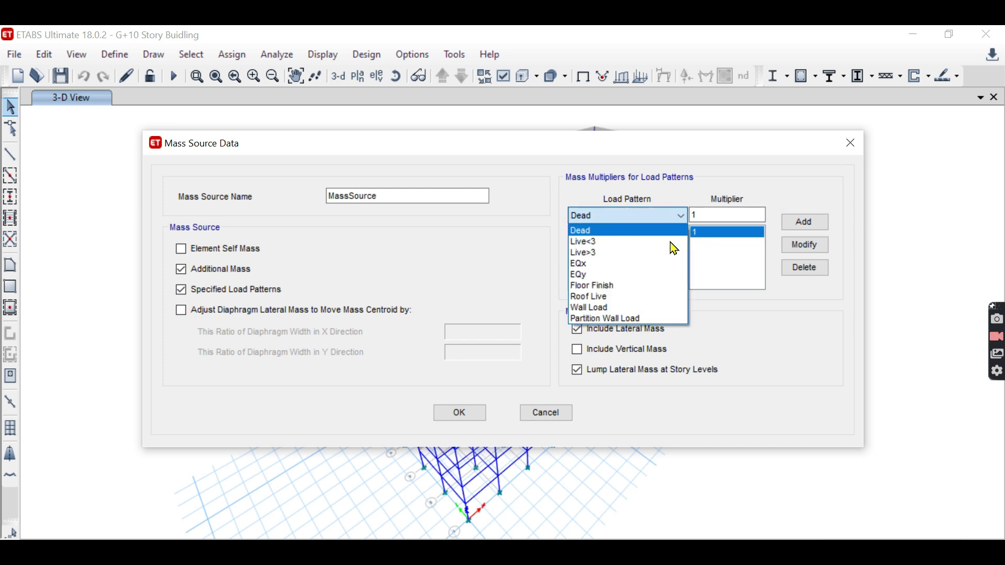
pyautogui.click(627, 296)
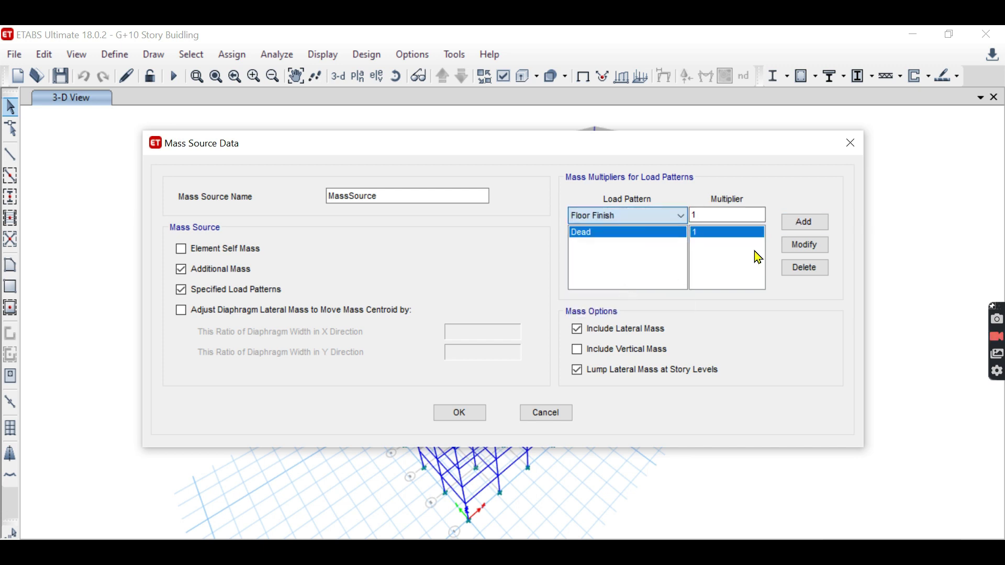
pyautogui.click(804, 223)
pyautogui.click(679, 220)
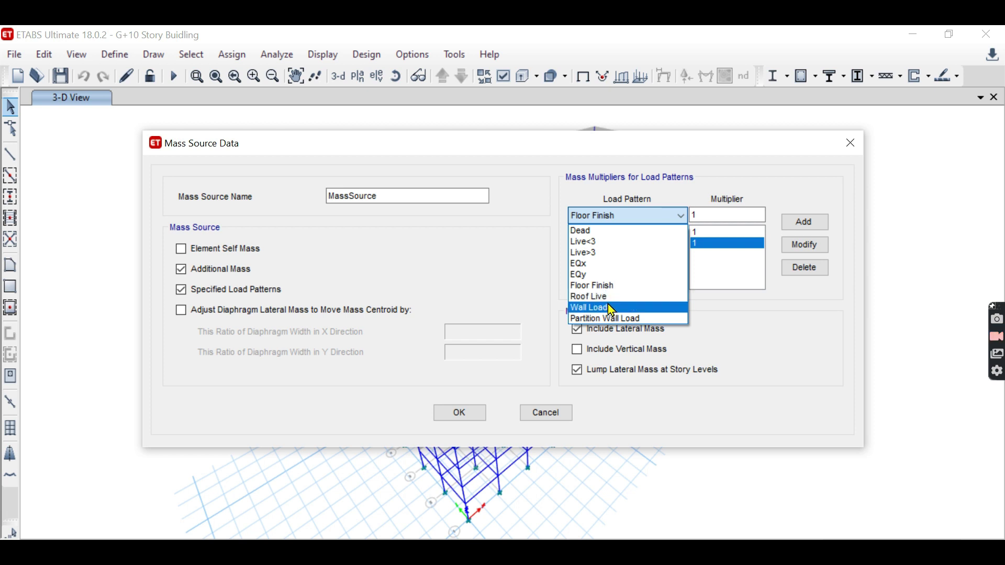
pyautogui.click(602, 308)
pyautogui.click(804, 222)
pyautogui.click(680, 216)
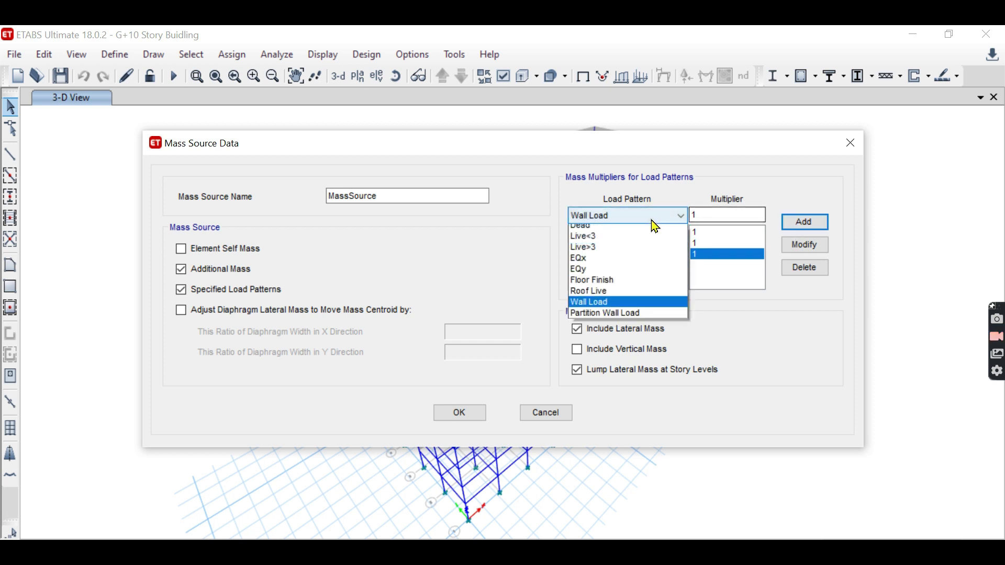
pyautogui.click(626, 317)
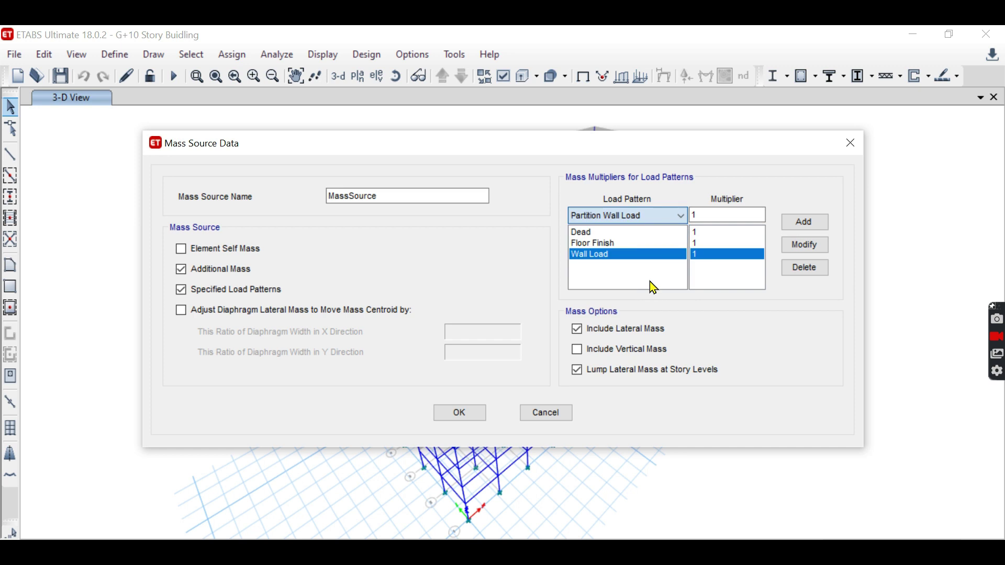
pyautogui.click(801, 229)
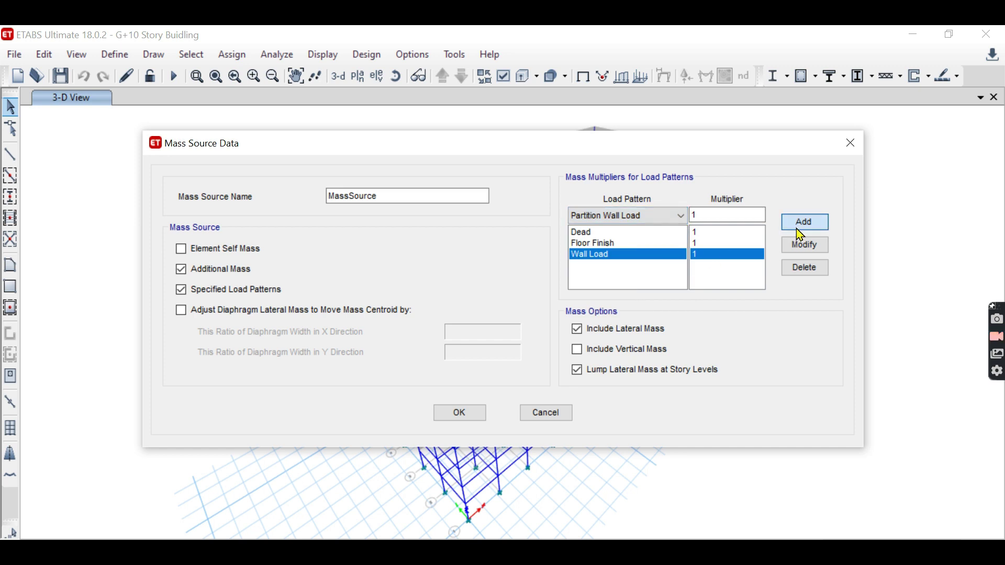
# Add Live<3 with multiplier 0.25 and Live>3 with multiplier 0.5.
pyautogui.click(681, 216)
pyautogui.click(612, 242)
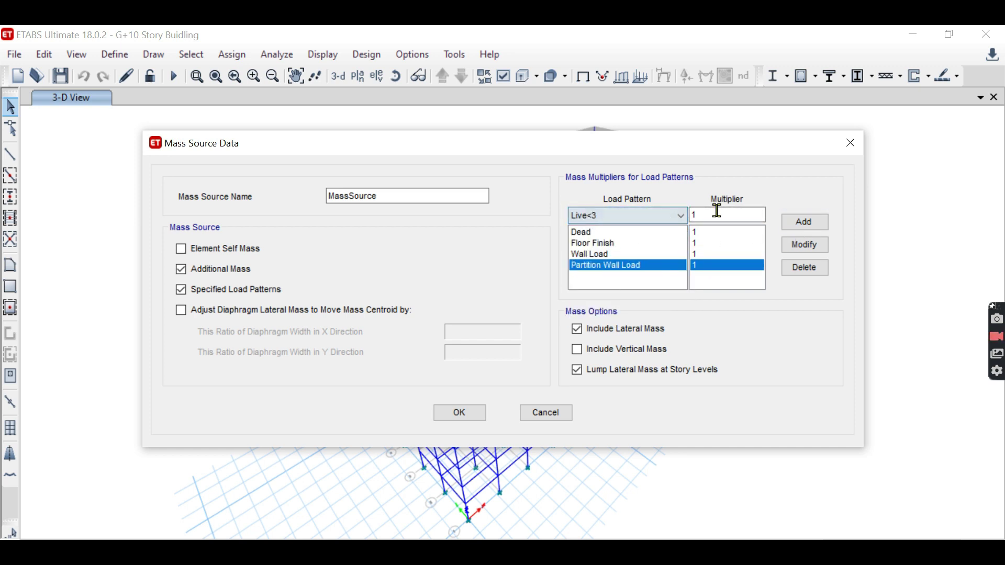
pyautogui.doubleClick(717, 215)
pyautogui.press('BackSpace')
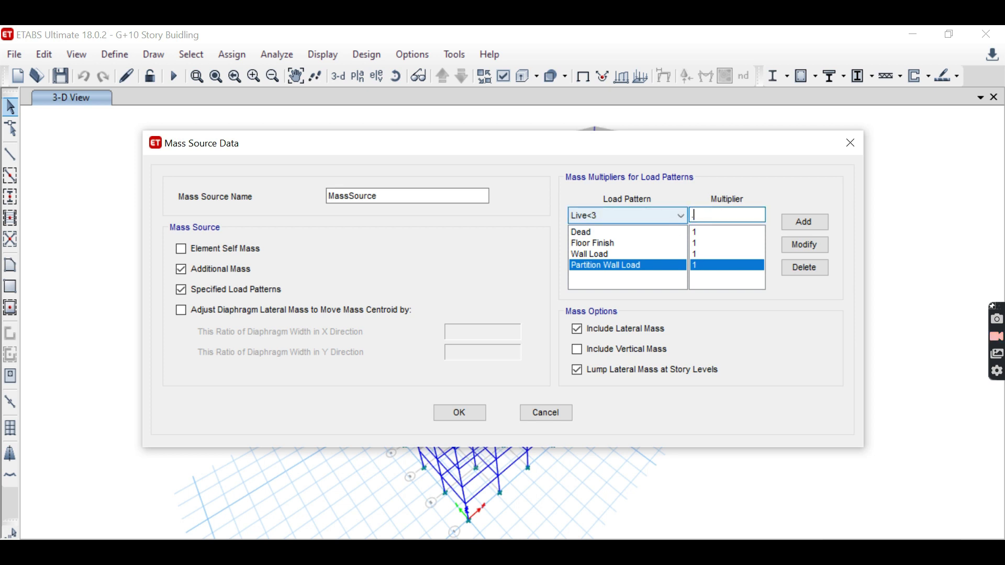
pyautogui.write('.25')
pyautogui.click(805, 222)
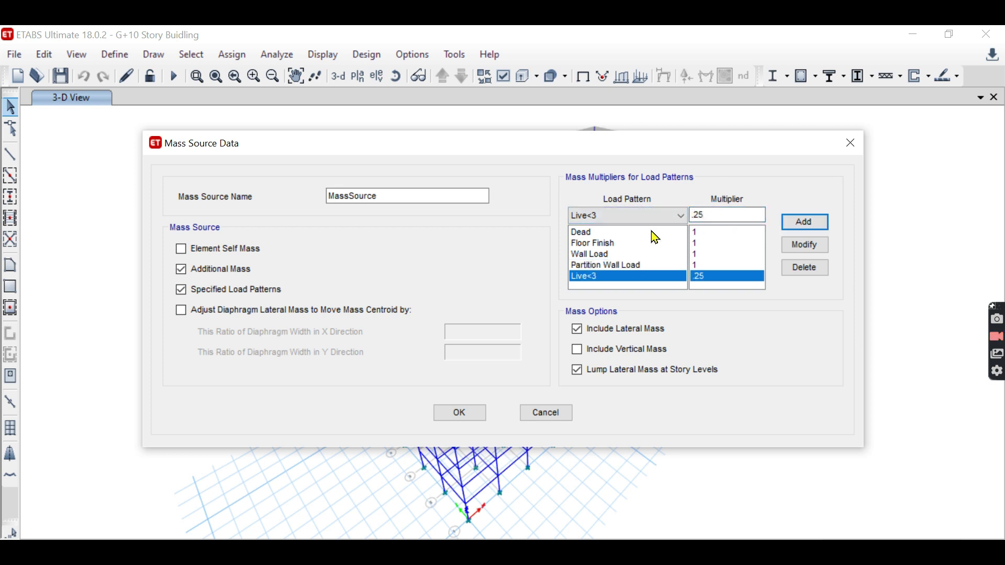
pyautogui.click(681, 215)
pyautogui.click(636, 251)
pyautogui.doubleClick(704, 215)
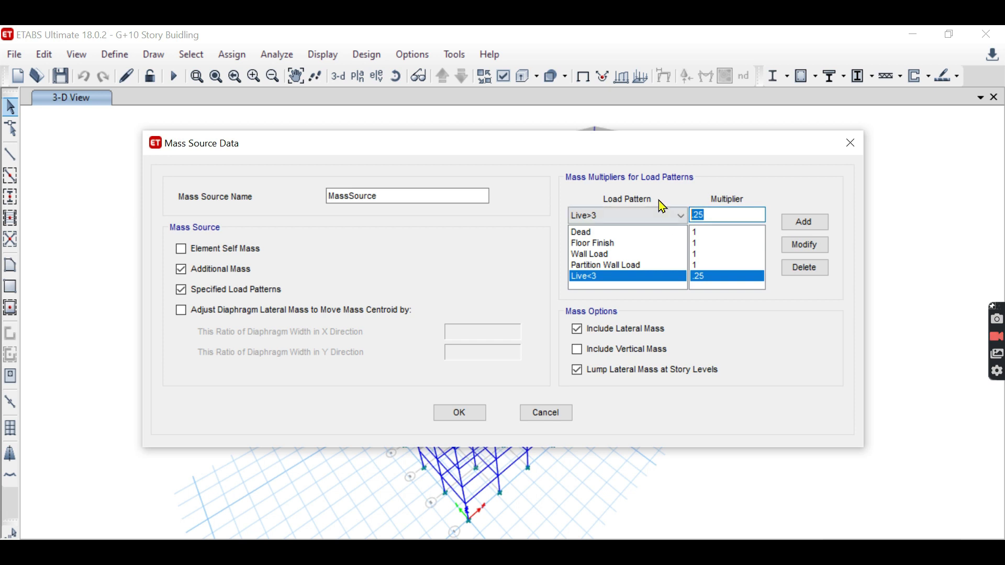
pyautogui.press('BackSpace')
pyautogui.write('.5')
pyautogui.click(804, 222)
pyautogui.click(681, 216)
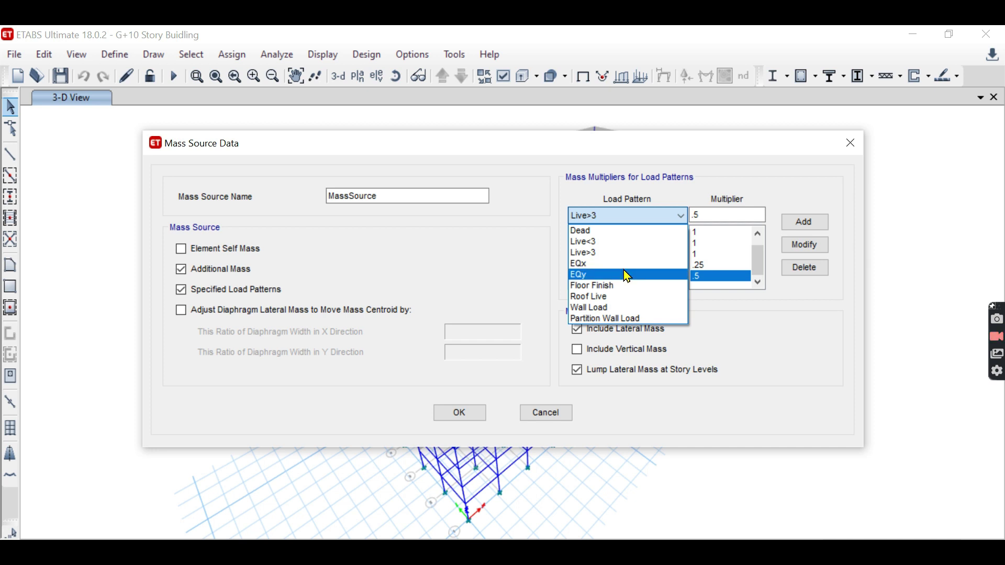
# Save MassSource with Element Self Mass unchecked, declining the double-counting warning.
pyautogui.click(796, 180)
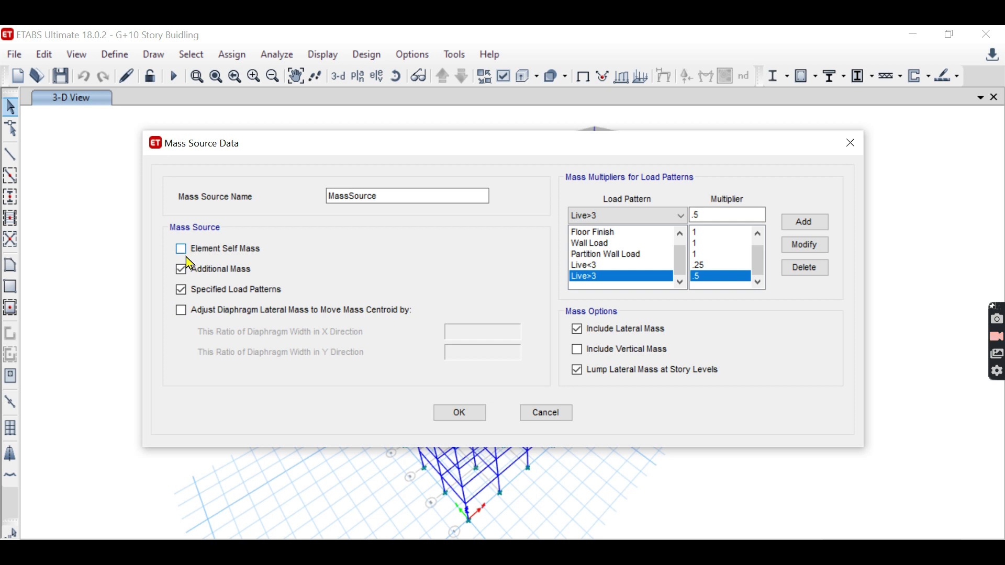
pyautogui.click(446, 413)
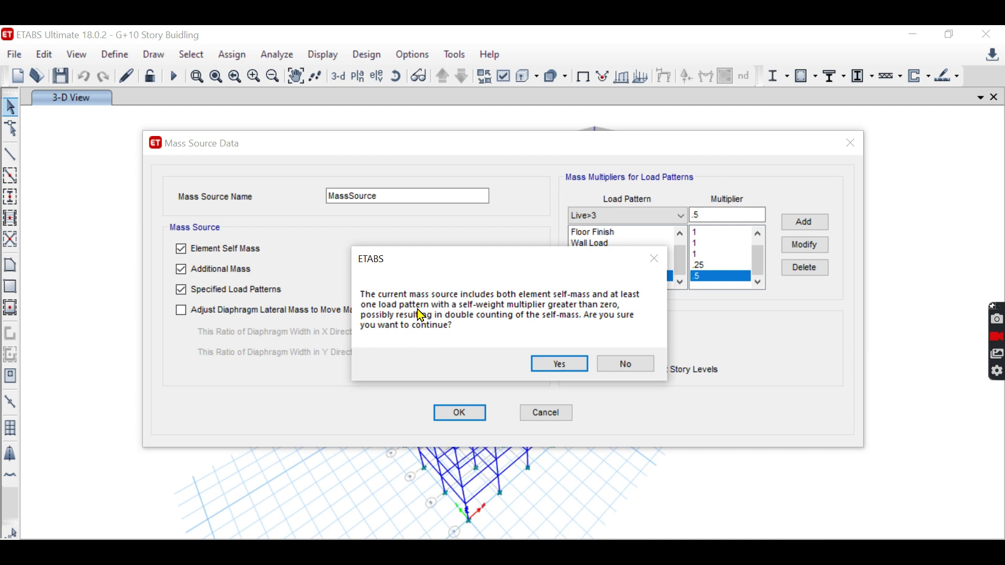
pyautogui.click(605, 365)
pyautogui.click(181, 250)
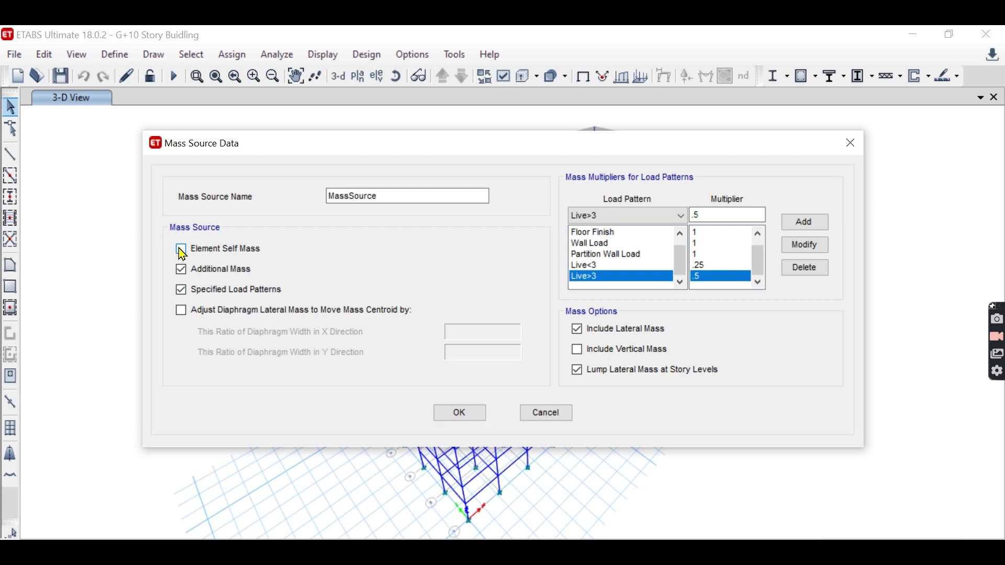
pyautogui.click(461, 416)
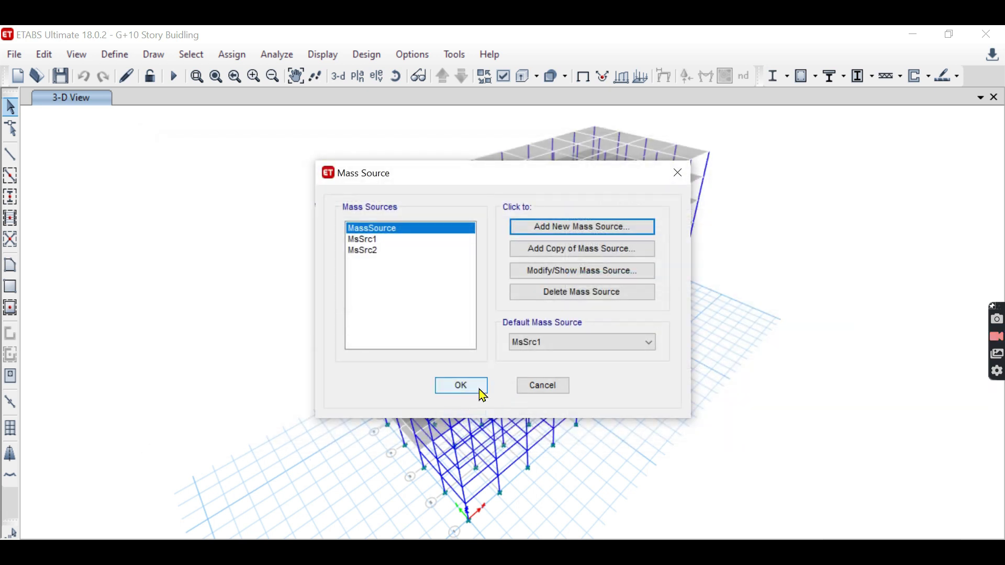